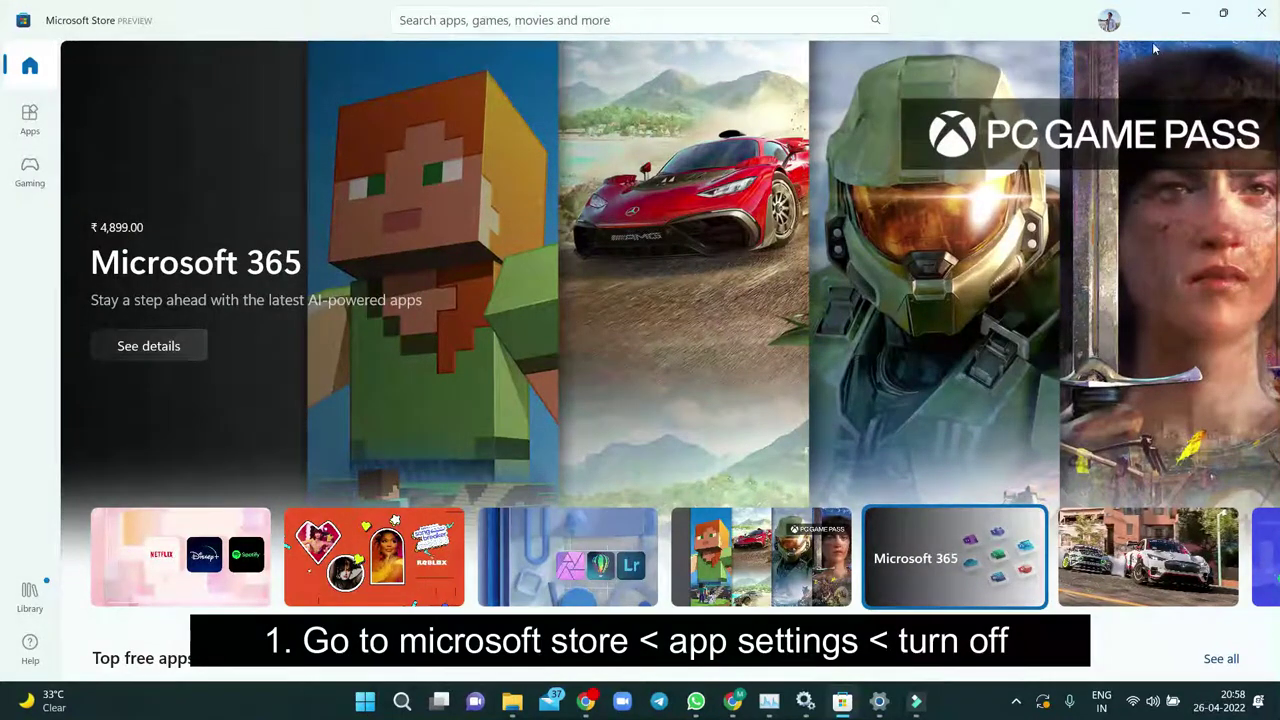
Open the Microsoft Store app settings, set automatic app updates to off, and minimize the store
{"action": "left_click", "coordinate": [1108, 21]}
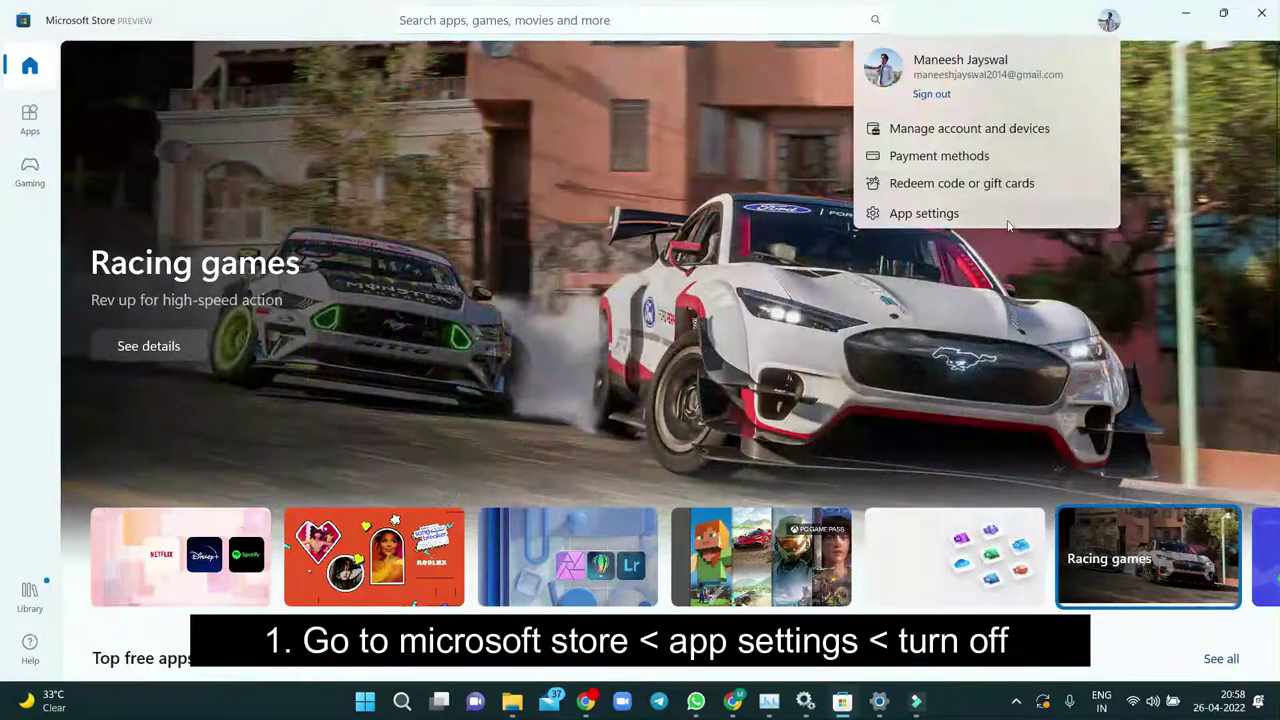
{"action": "left_click", "coordinate": [1008, 217]}
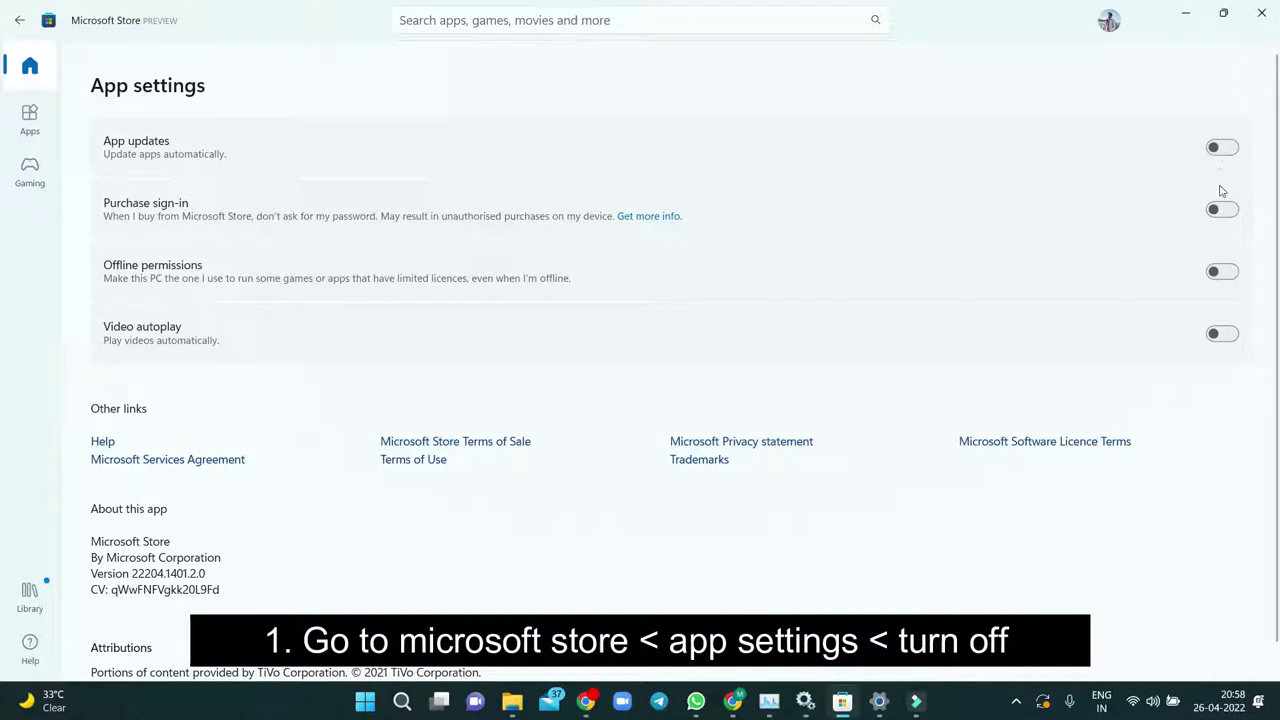
{"action": "left_click", "coordinate": [1220, 150]}
{"action": "left_click", "coordinate": [1220, 150]}
{"action": "left_click", "coordinate": [1196, 13]}
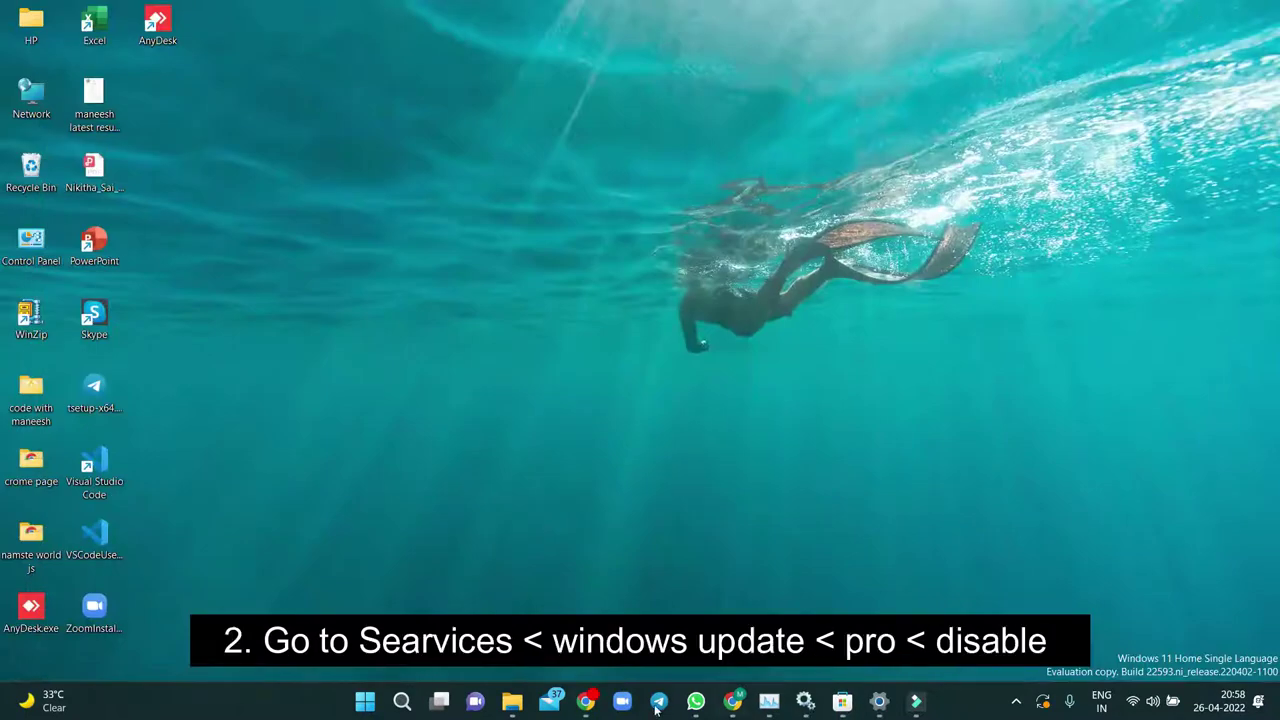
Search Windows for "services" and open the Services app
{"action": "left_click", "coordinate": [402, 701]}
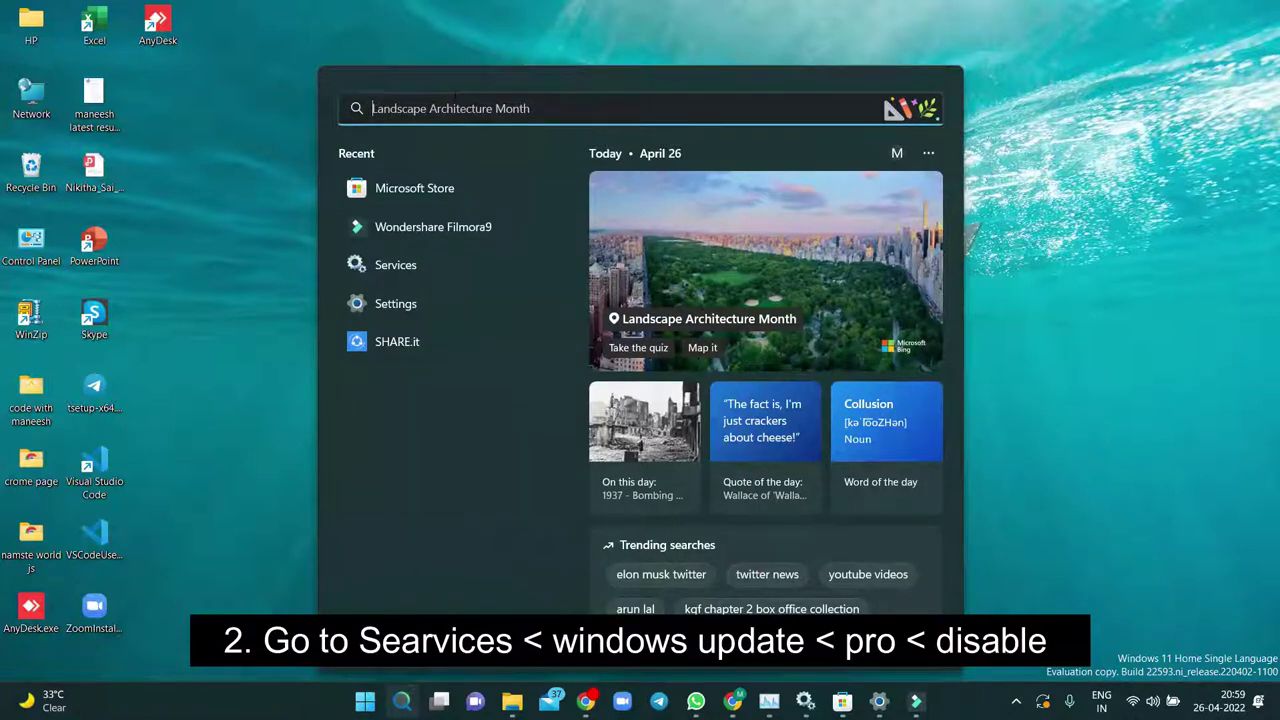
{"action": "type", "text": "serv"}
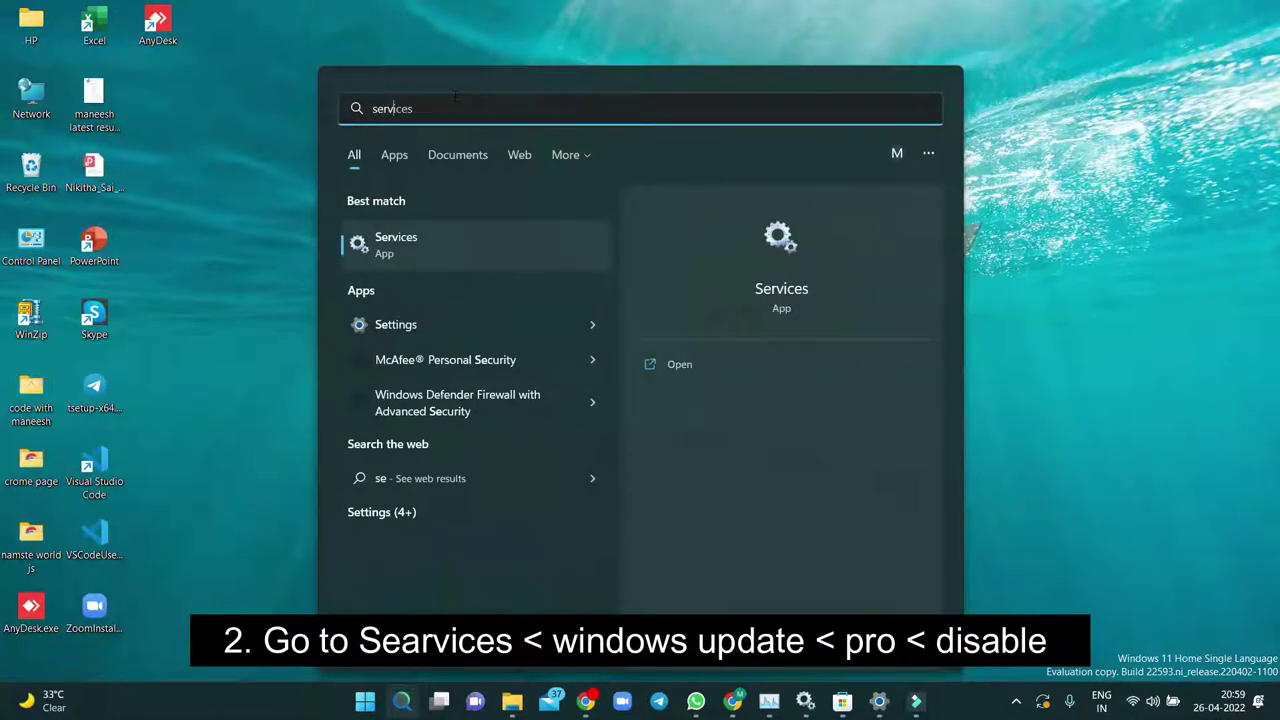
{"action": "type", "text": "ices"}
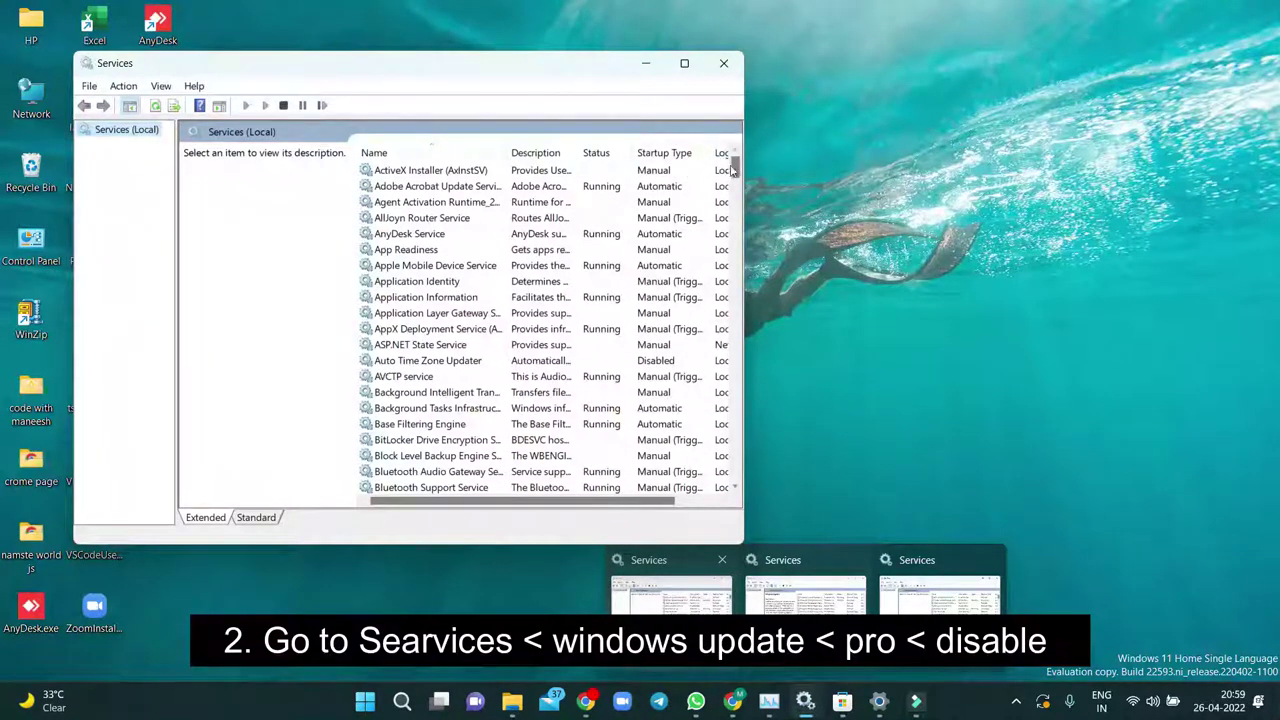
Set the Windows Update service's startup type to Disabled in its properties, and minimize the Services window
{"action": "left_click_drag", "start_coordinate": [733, 173], "coordinate": [699, 462]}
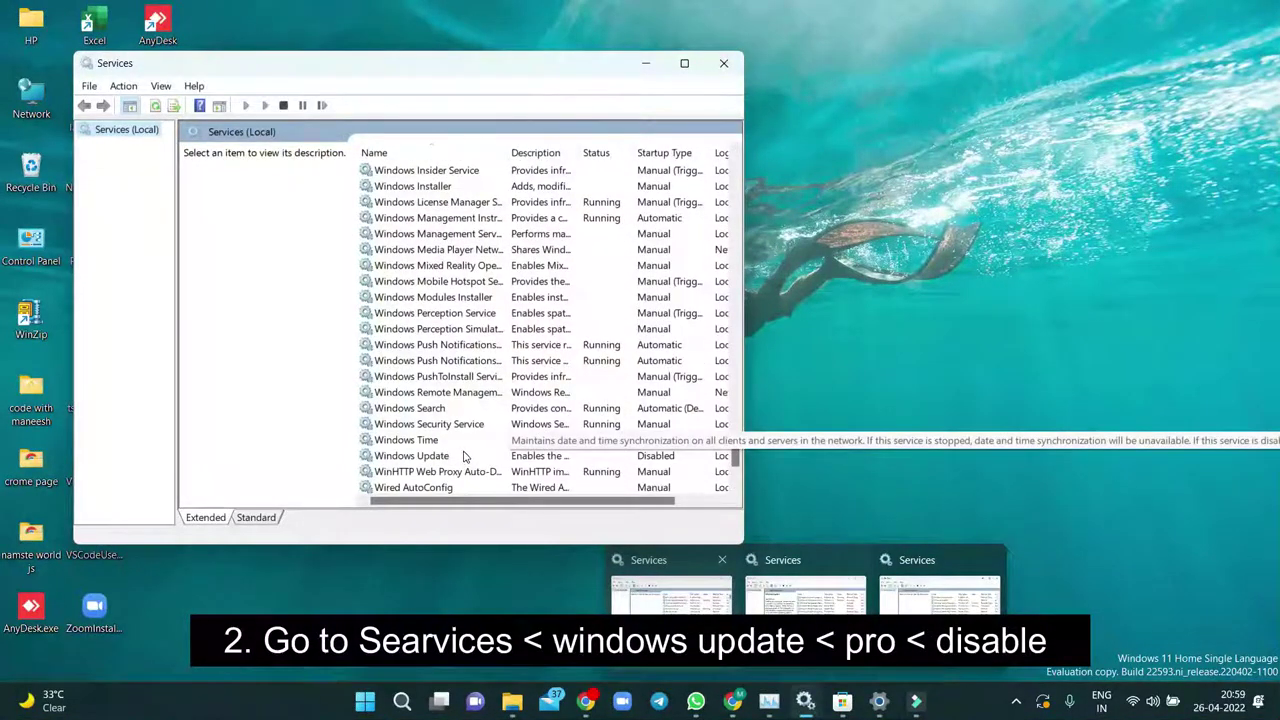
{"action": "scroll", "coordinate": [430, 444], "scroll_direction": "down", "scroll_amount": 1}
{"action": "right_click", "coordinate": [424, 409]}
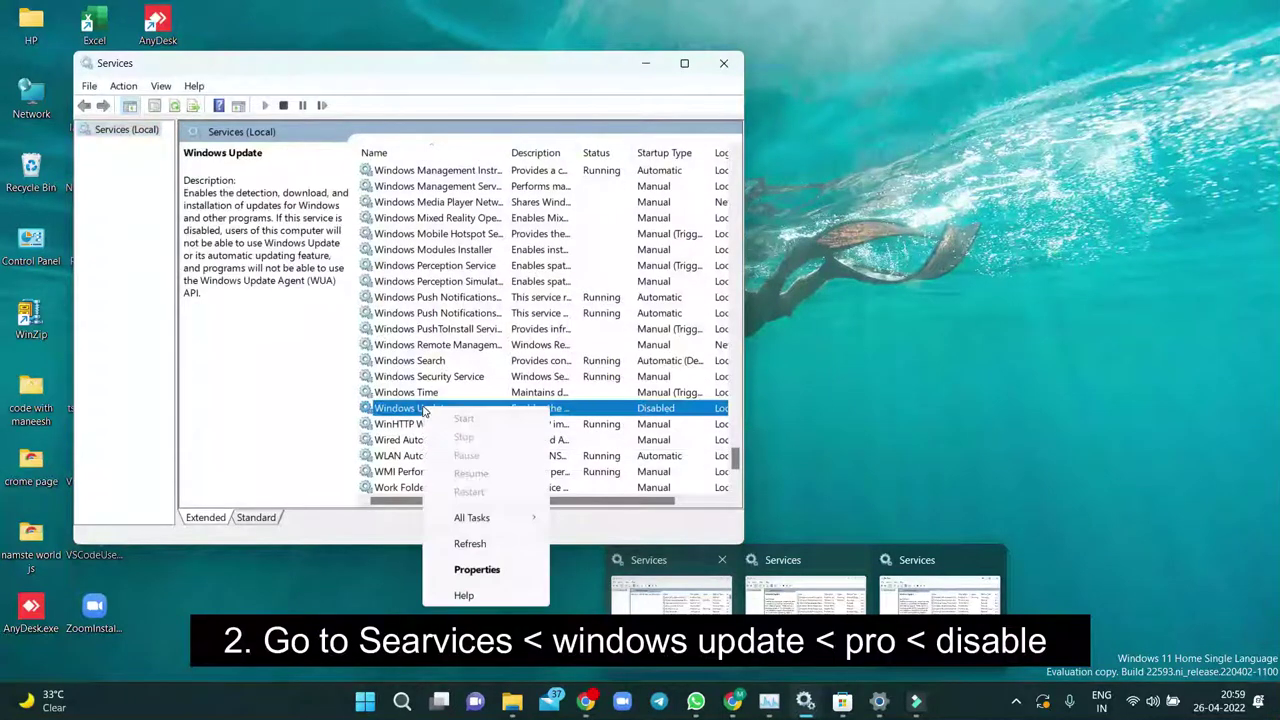
{"action": "left_click", "coordinate": [466, 563]}
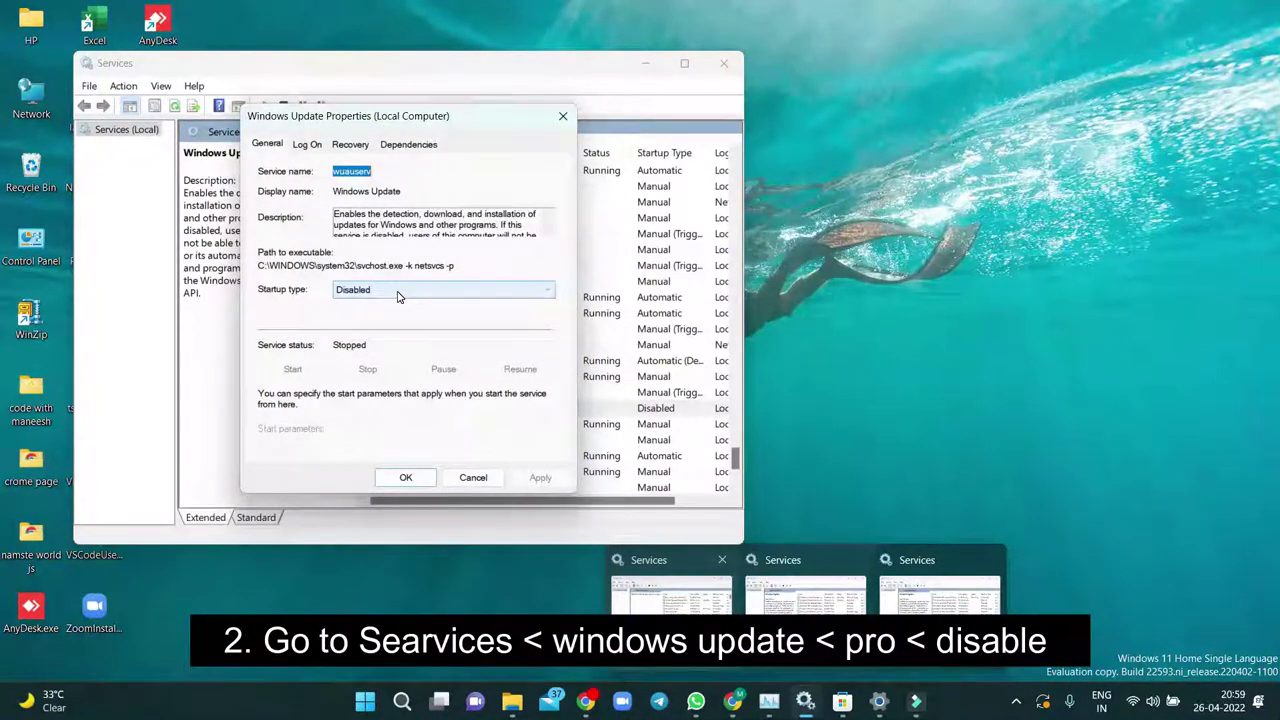
{"action": "left_click", "coordinate": [397, 292]}
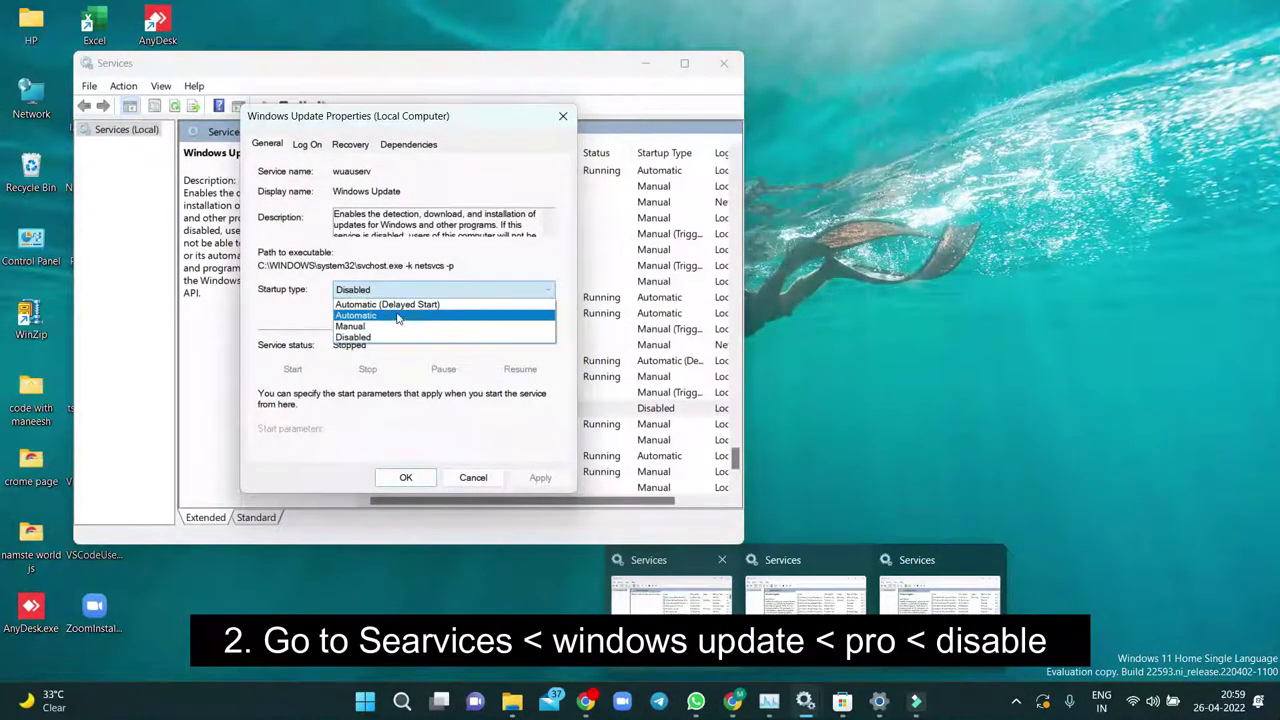
{"action": "left_click", "coordinate": [376, 340]}
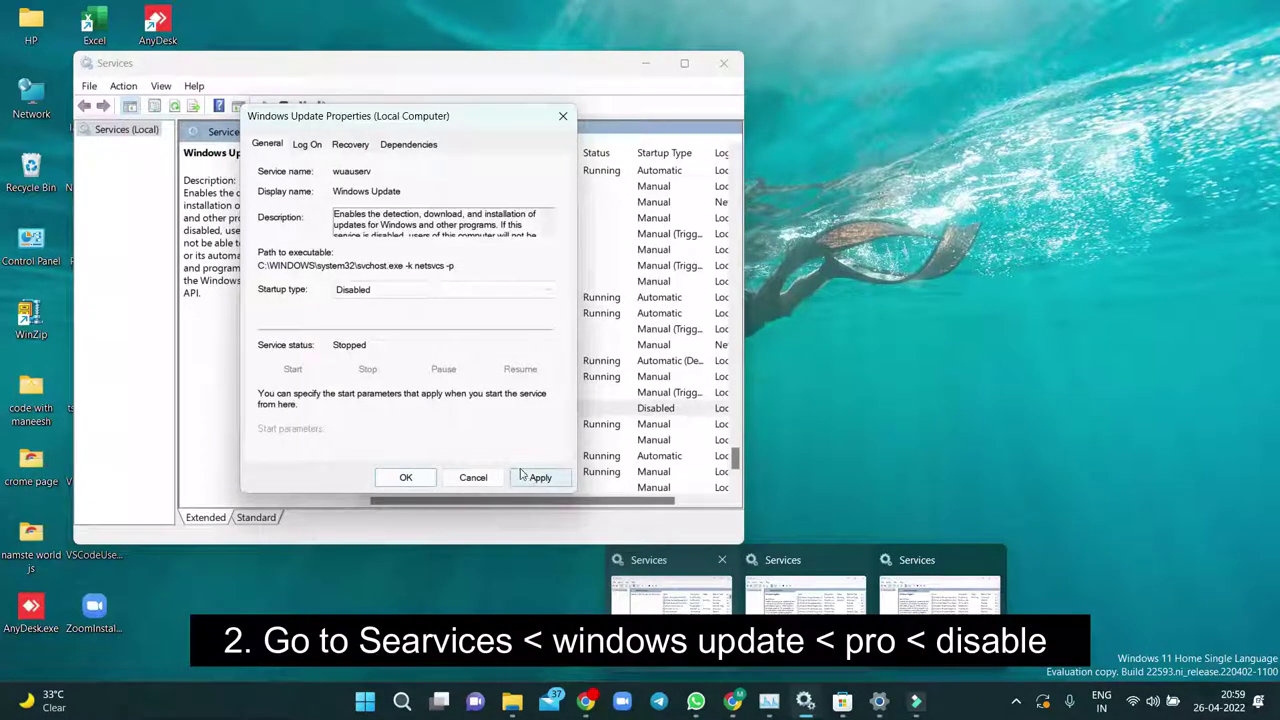
{"action": "left_click", "coordinate": [405, 478]}
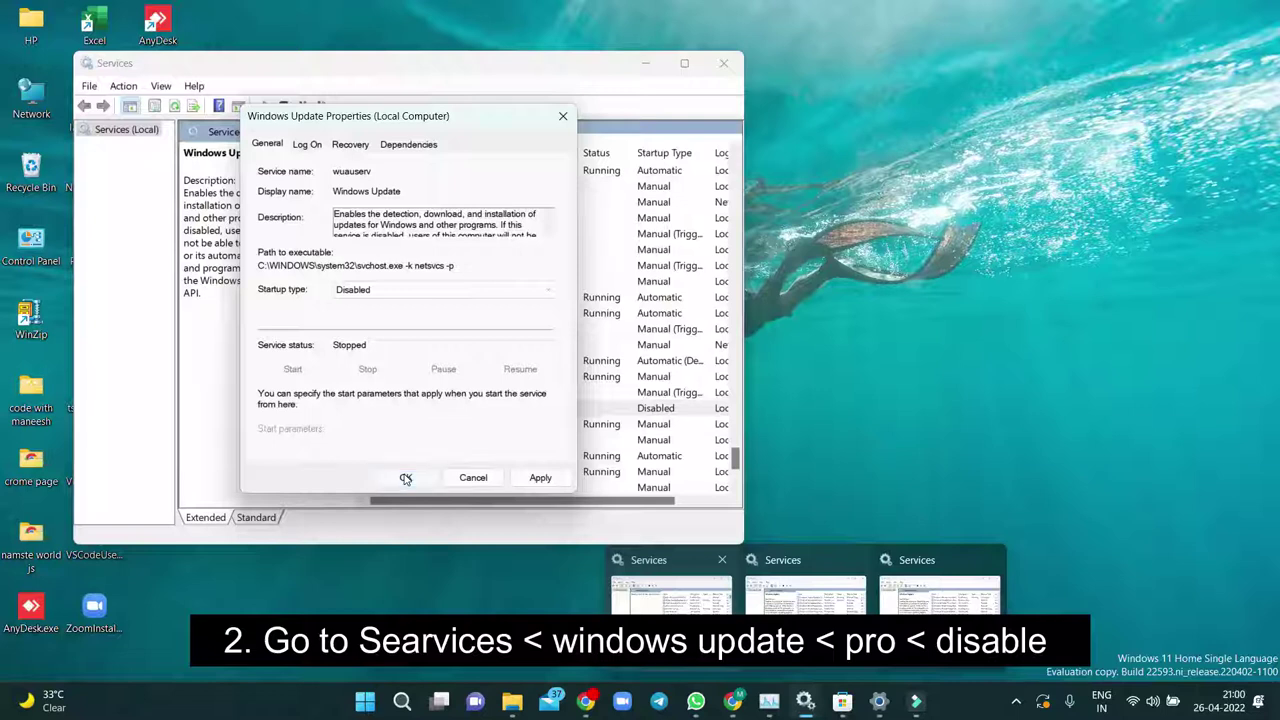
{"action": "left_click", "coordinate": [405, 478]}
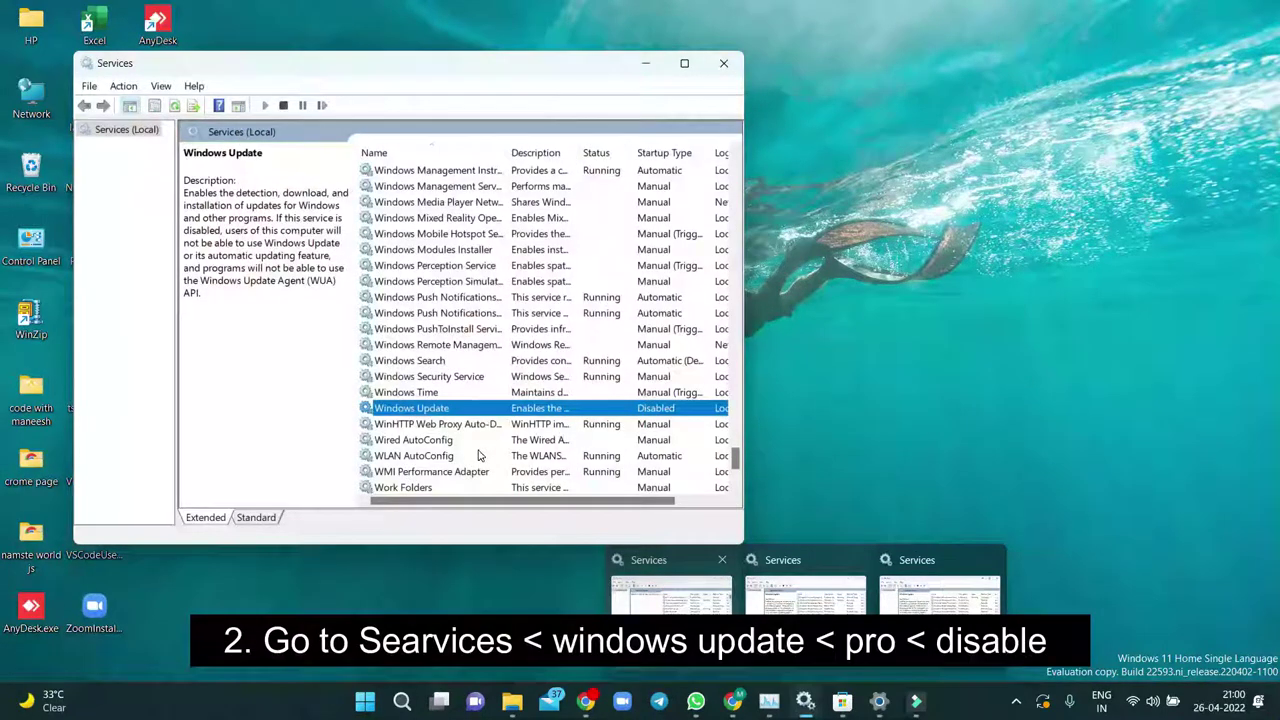
{"action": "left_click", "coordinate": [645, 63]}
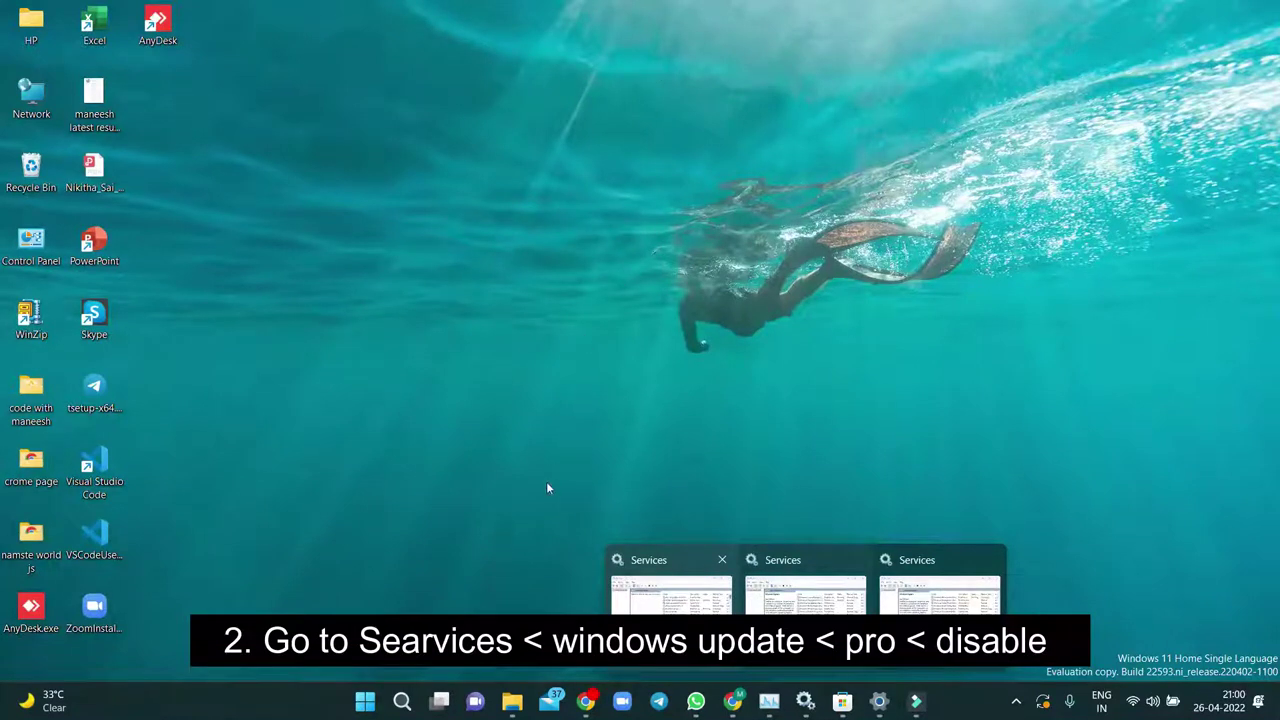
Open Windows Settings and set the metered connection to on for the current Wi-Fi network
{"action": "left_click", "coordinate": [402, 701]}
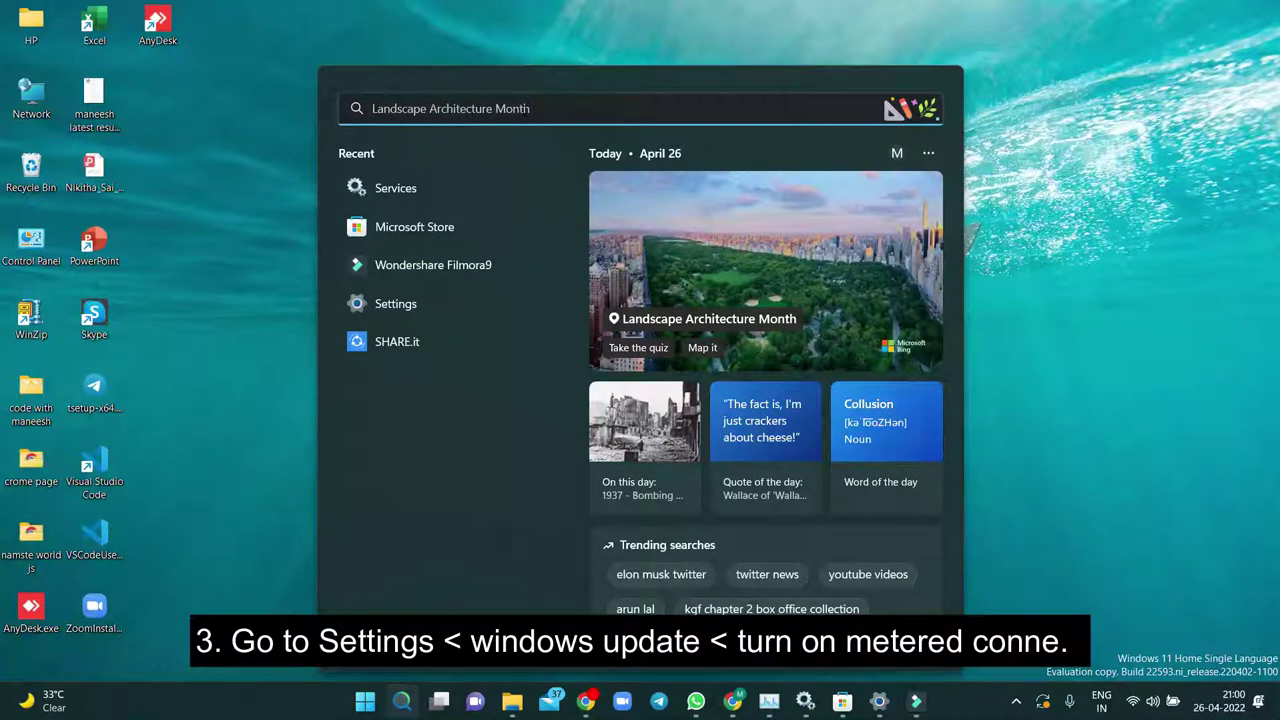
{"action": "type", "text": "settings"}
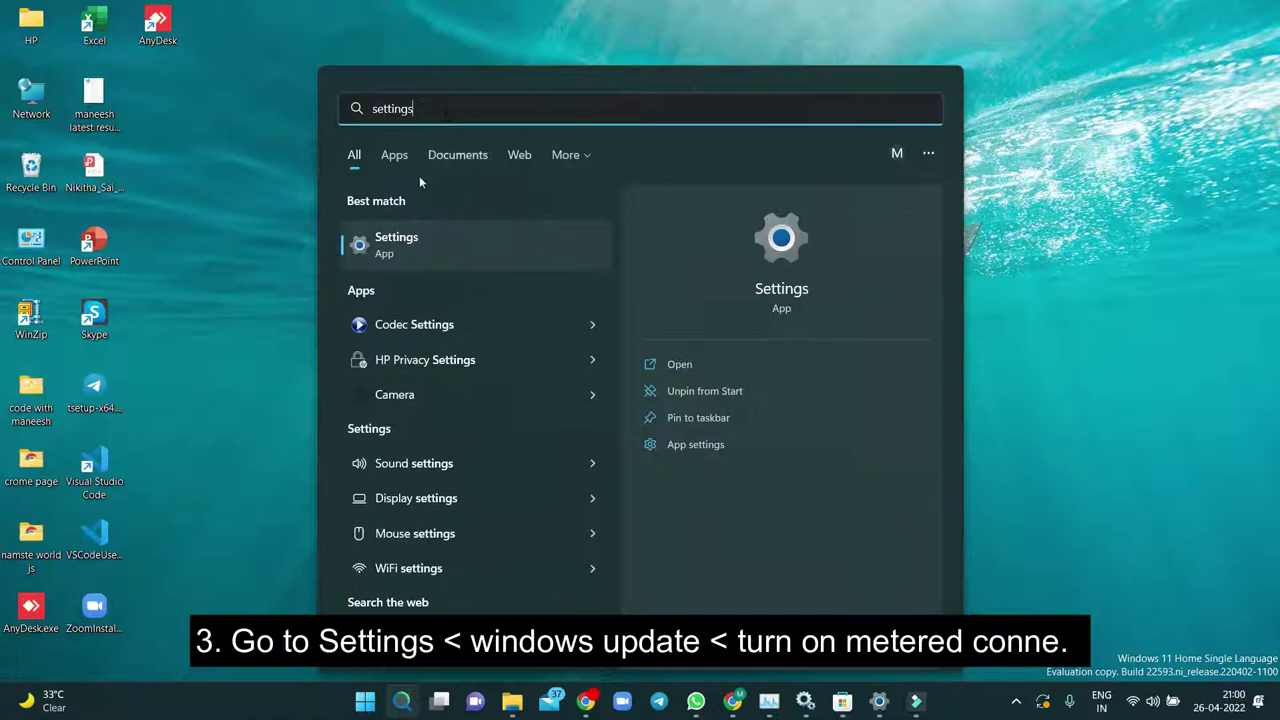
{"action": "left_click", "coordinate": [399, 254]}
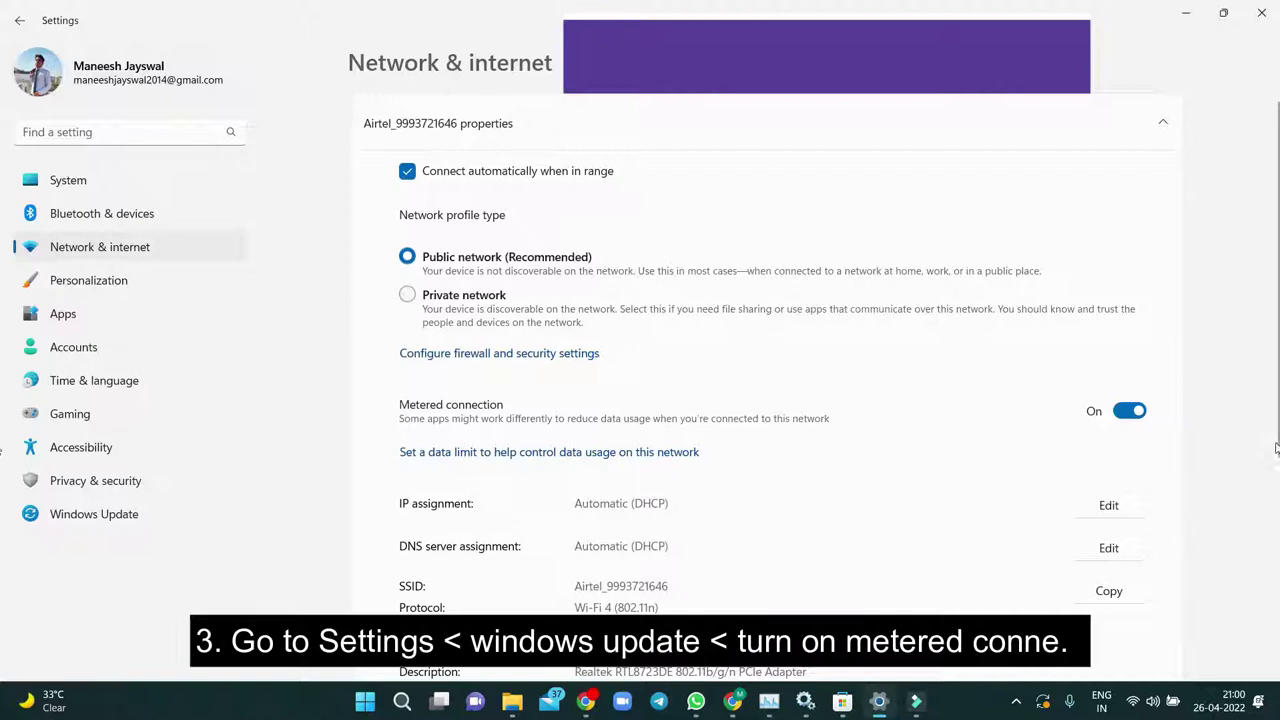
{"action": "left_click", "coordinate": [125, 520]}
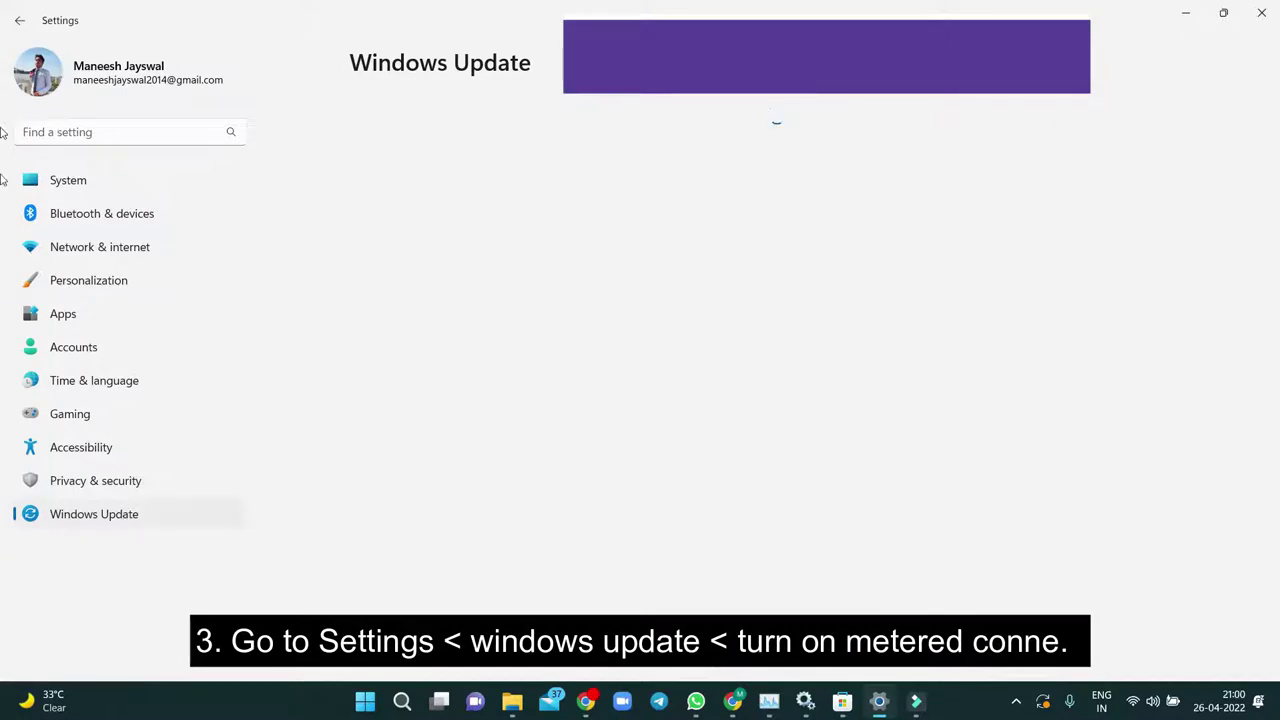
{"action": "left_click", "coordinate": [17, 22]}
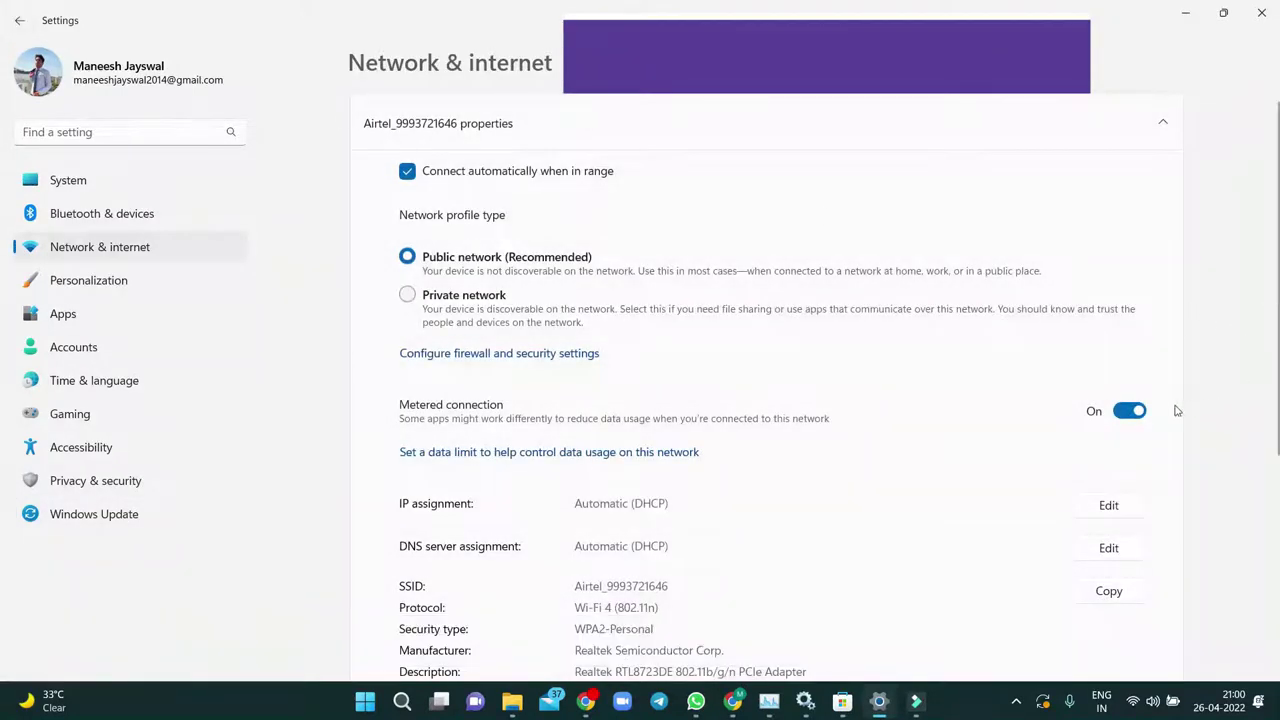
{"action": "left_click", "coordinate": [1138, 416]}
{"action": "left_click", "coordinate": [1128, 411]}
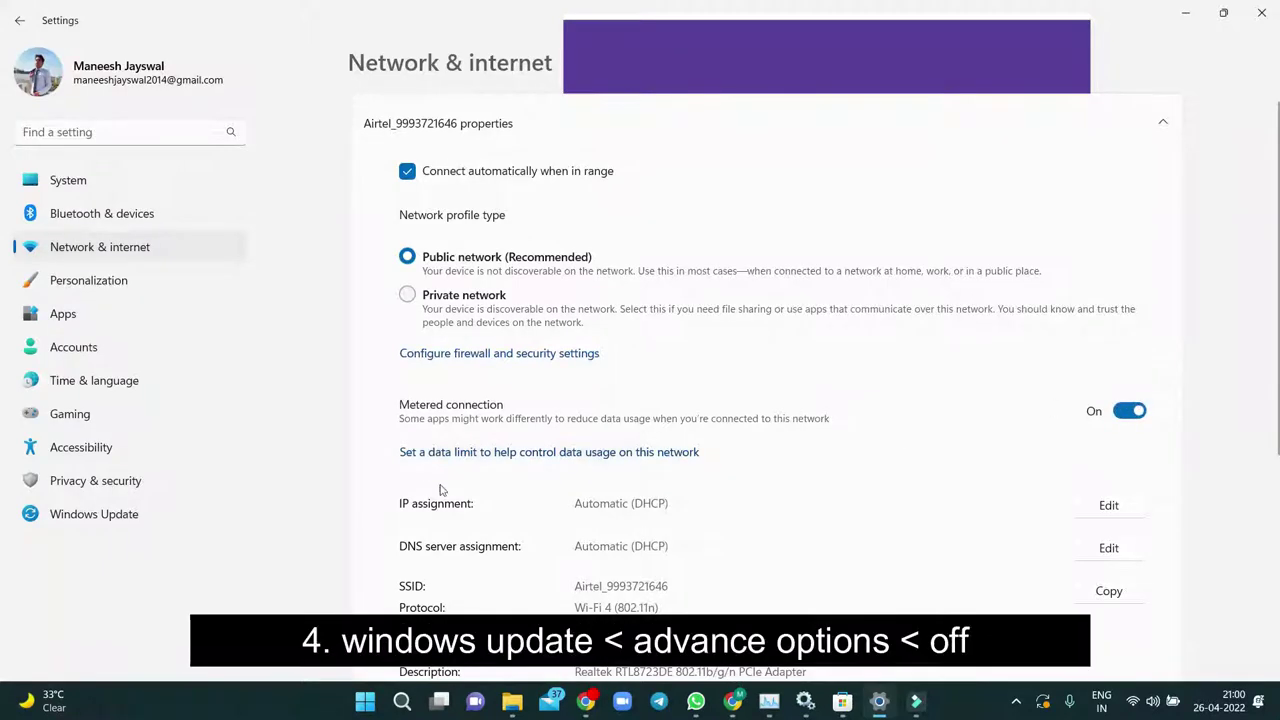
In the Windows Update advanced options, set the first update option and the restart-required notification to off
{"action": "left_click", "coordinate": [125, 515]}
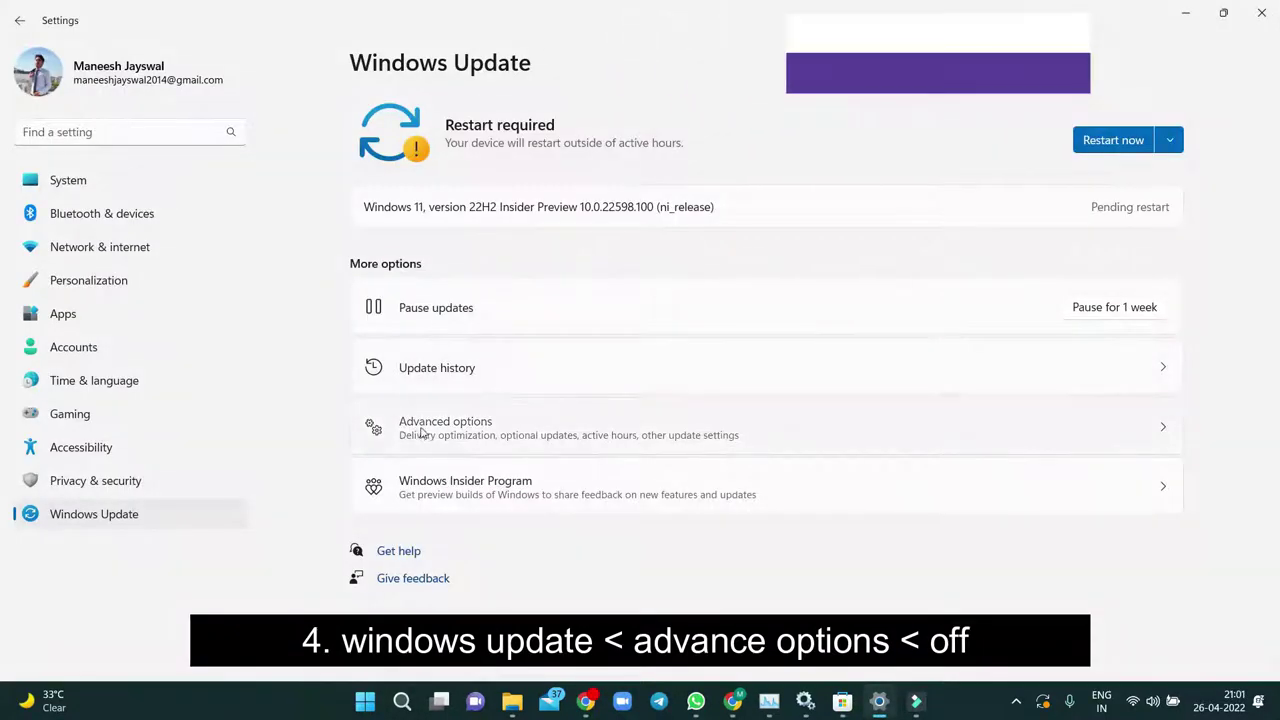
{"action": "left_click", "coordinate": [421, 433]}
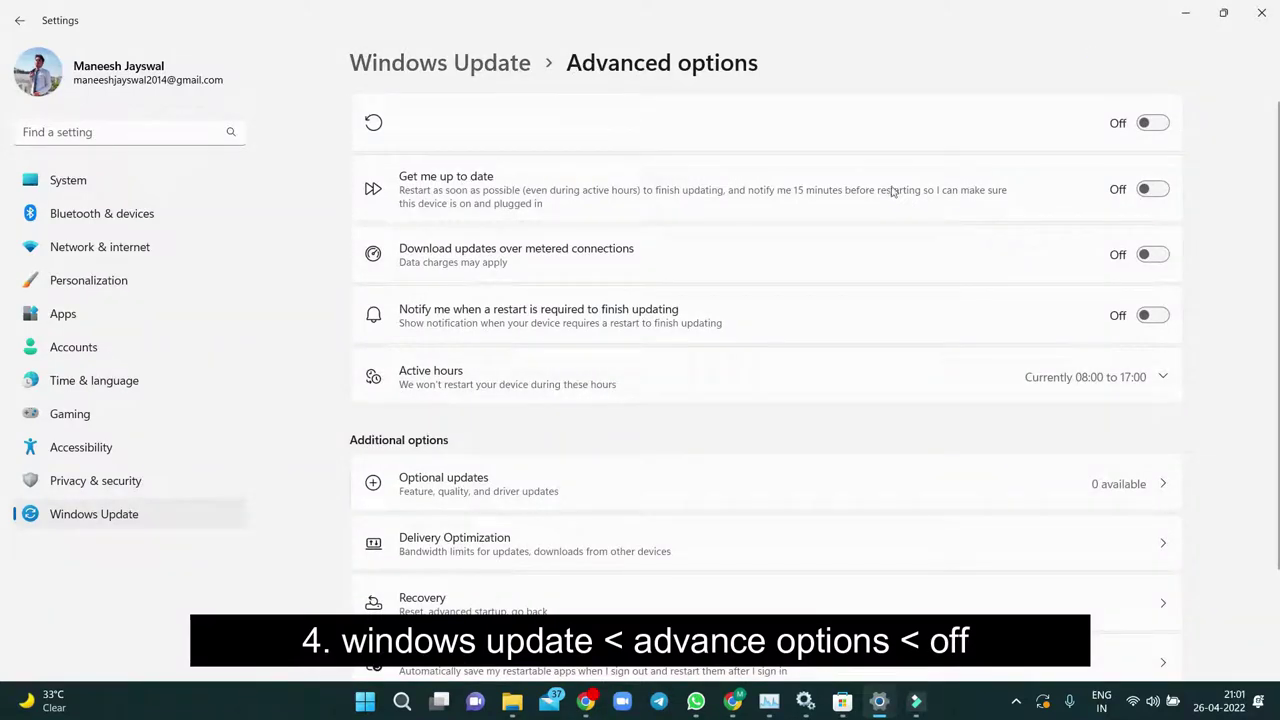
{"action": "left_click", "coordinate": [1150, 123]}
{"action": "left_click", "coordinate": [1149, 124]}
{"action": "left_click", "coordinate": [1168, 315]}
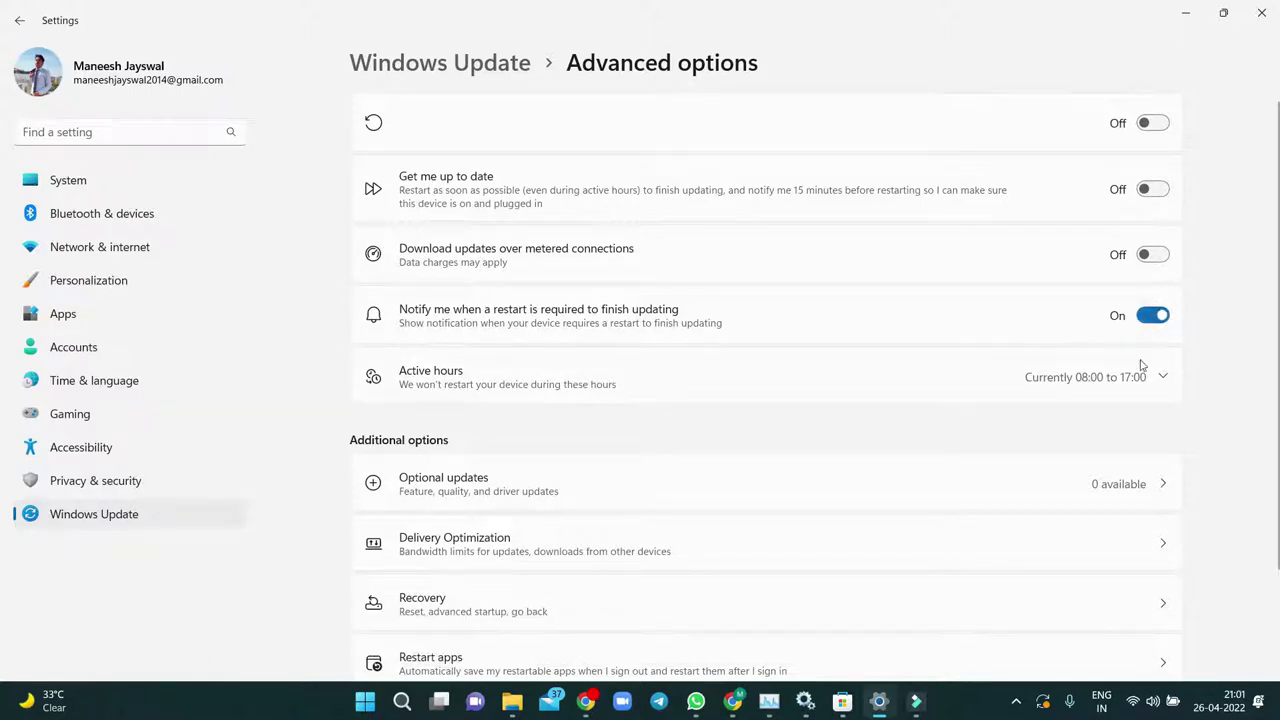
{"action": "left_click", "coordinate": [1160, 316]}
{"action": "scroll", "coordinate": [606, 471], "scroll_direction": "down", "scroll_amount": 3}
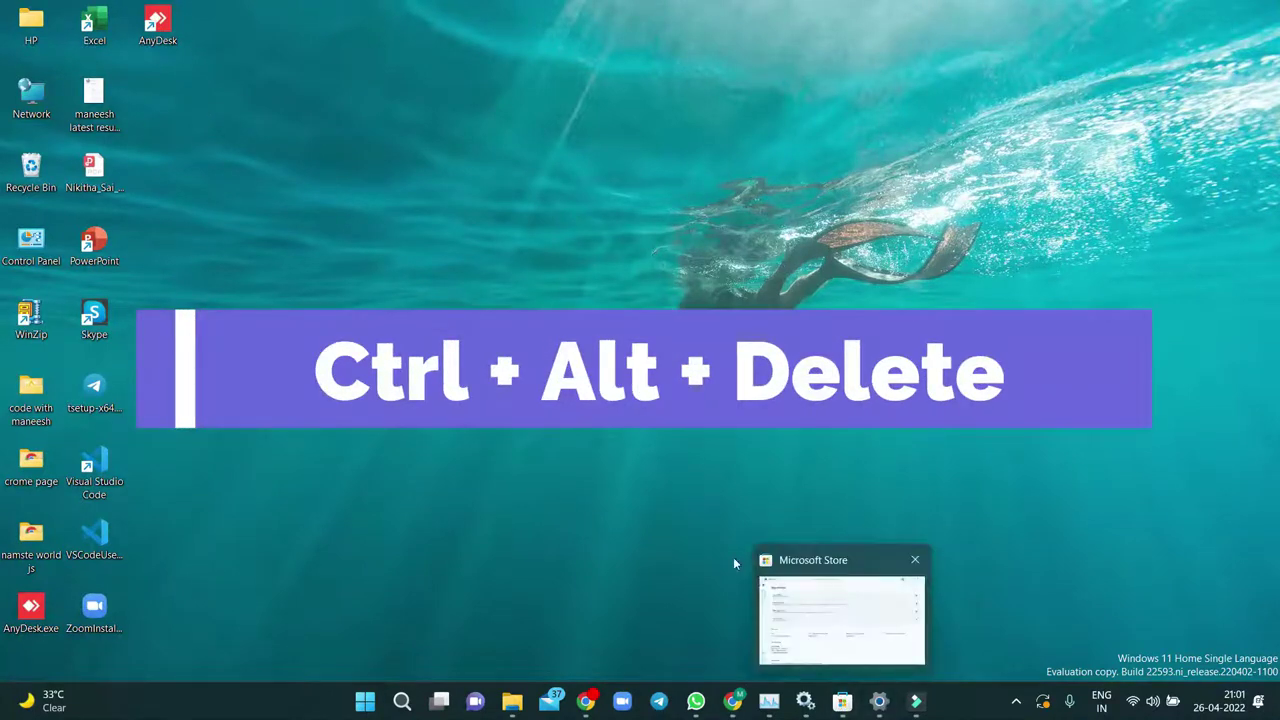
{"action": "left_click", "coordinate": [400, 708]}
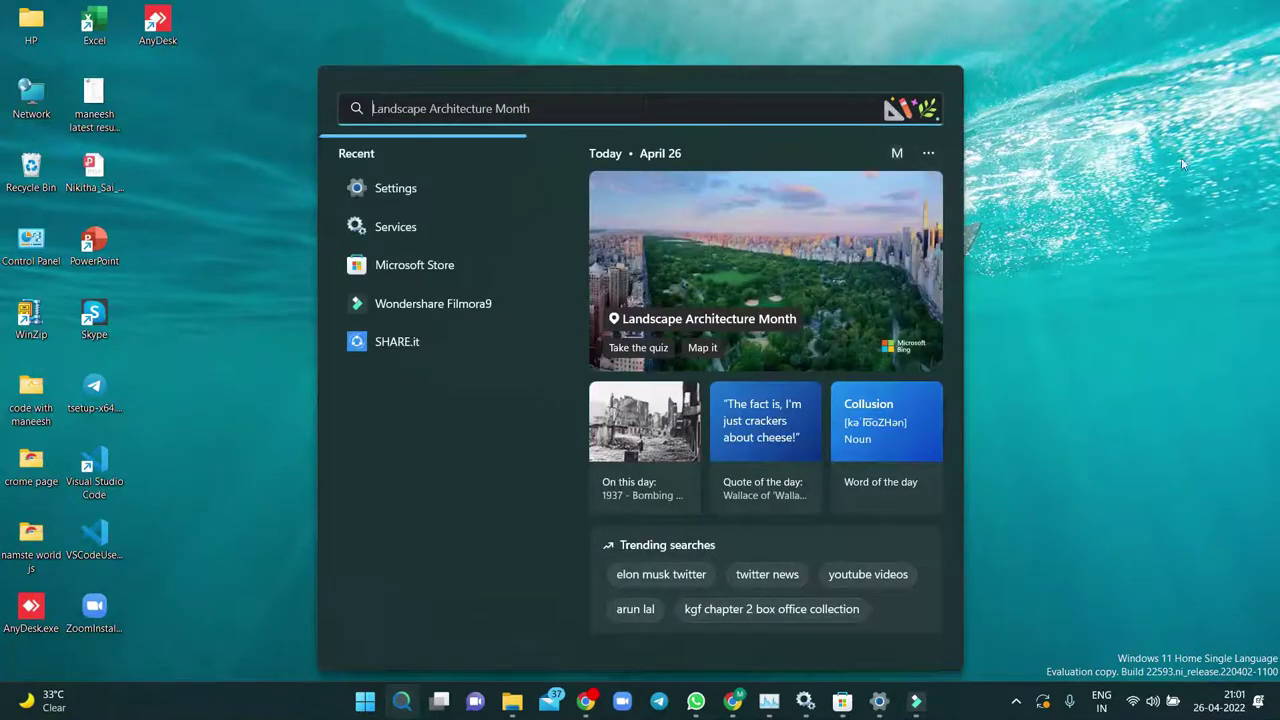
{"action": "left_click", "coordinate": [1194, 145]}
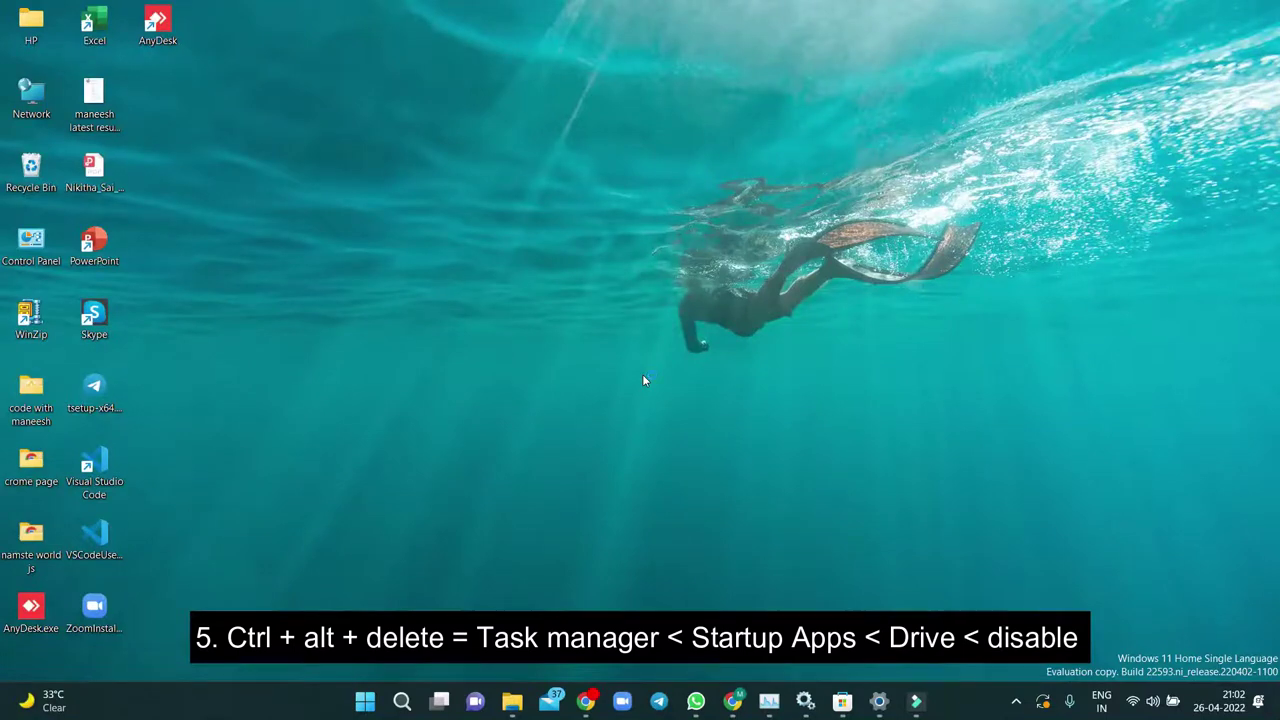
Open Task Manager's startup apps and disable Google Drive from launching at startup
{"action": "key", "text": "ctrl+shift+Escape"}
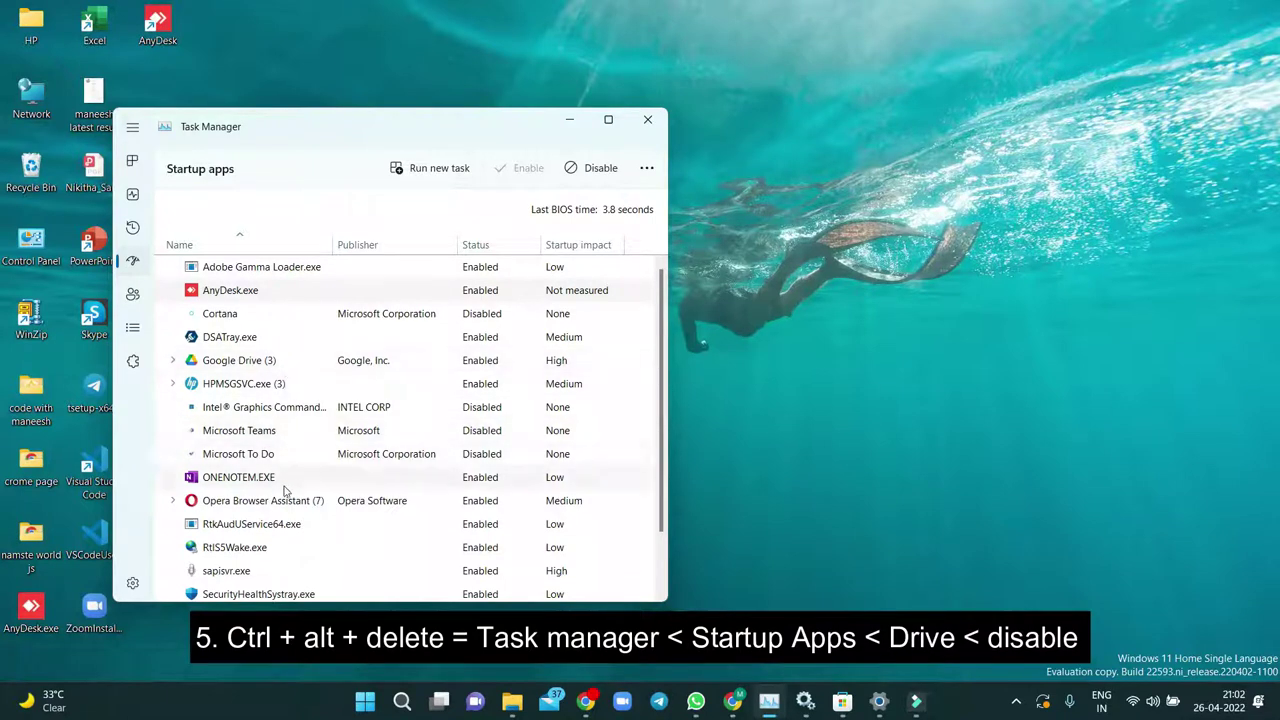
{"action": "right_click", "coordinate": [303, 362]}
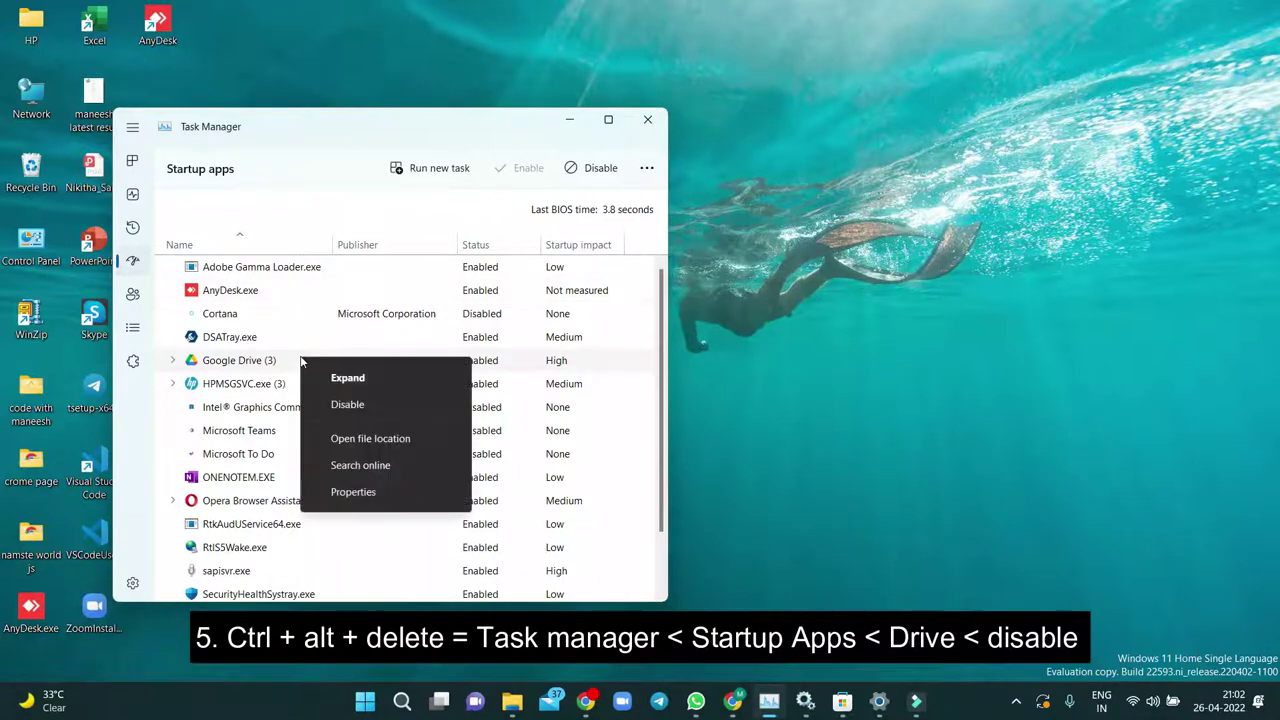
{"action": "left_click", "coordinate": [347, 403]}
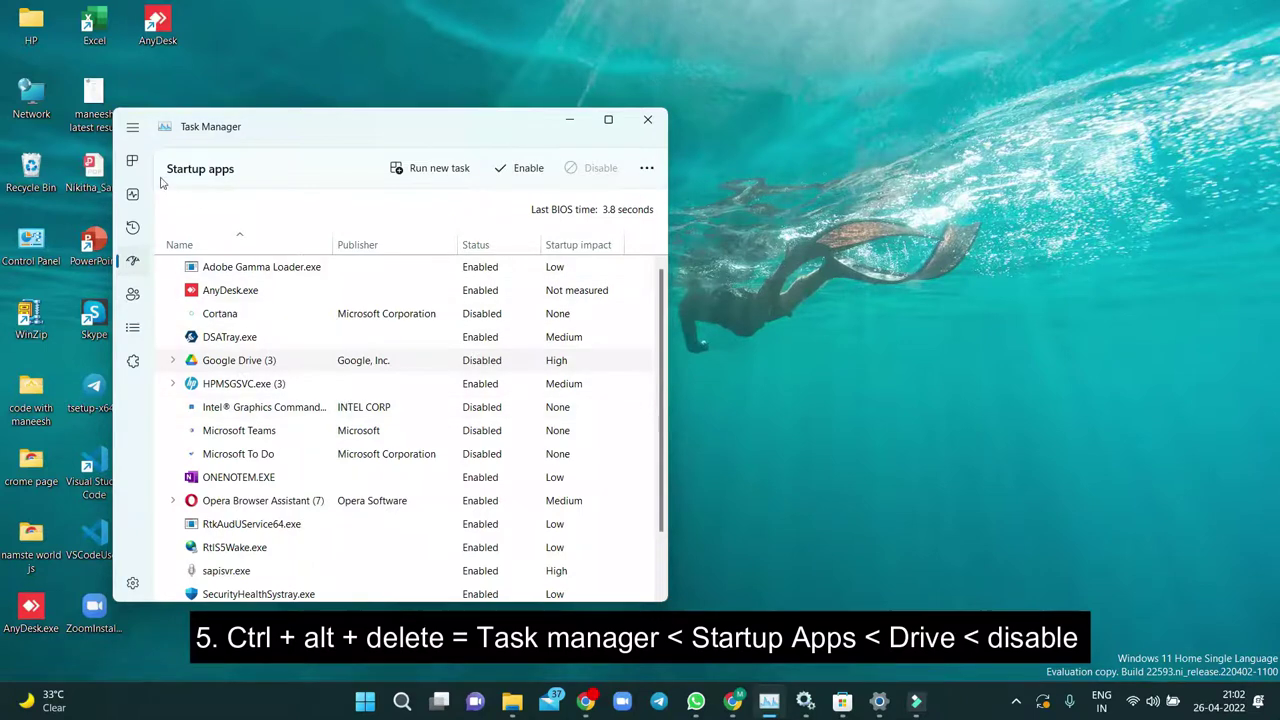
Reopen the Startup apps page from the Task Manager navigation and look through the listed programs
{"action": "left_click", "coordinate": [134, 128]}
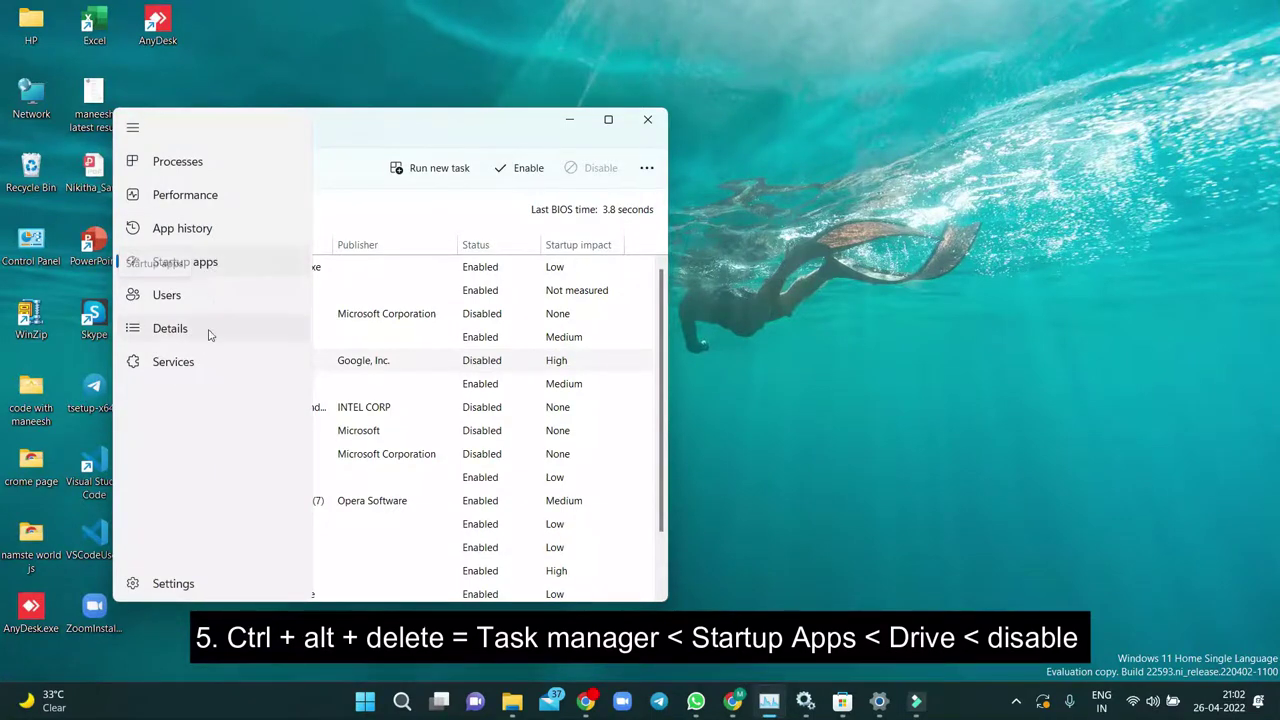
{"action": "left_click", "coordinate": [205, 263]}
{"action": "scroll", "coordinate": [238, 360], "scroll_direction": "down", "scroll_amount": 1}
{"action": "scroll", "coordinate": [238, 370], "scroll_direction": "up", "scroll_amount": 1}
{"action": "scroll", "coordinate": [237, 400], "scroll_direction": "down", "scroll_amount": 1}
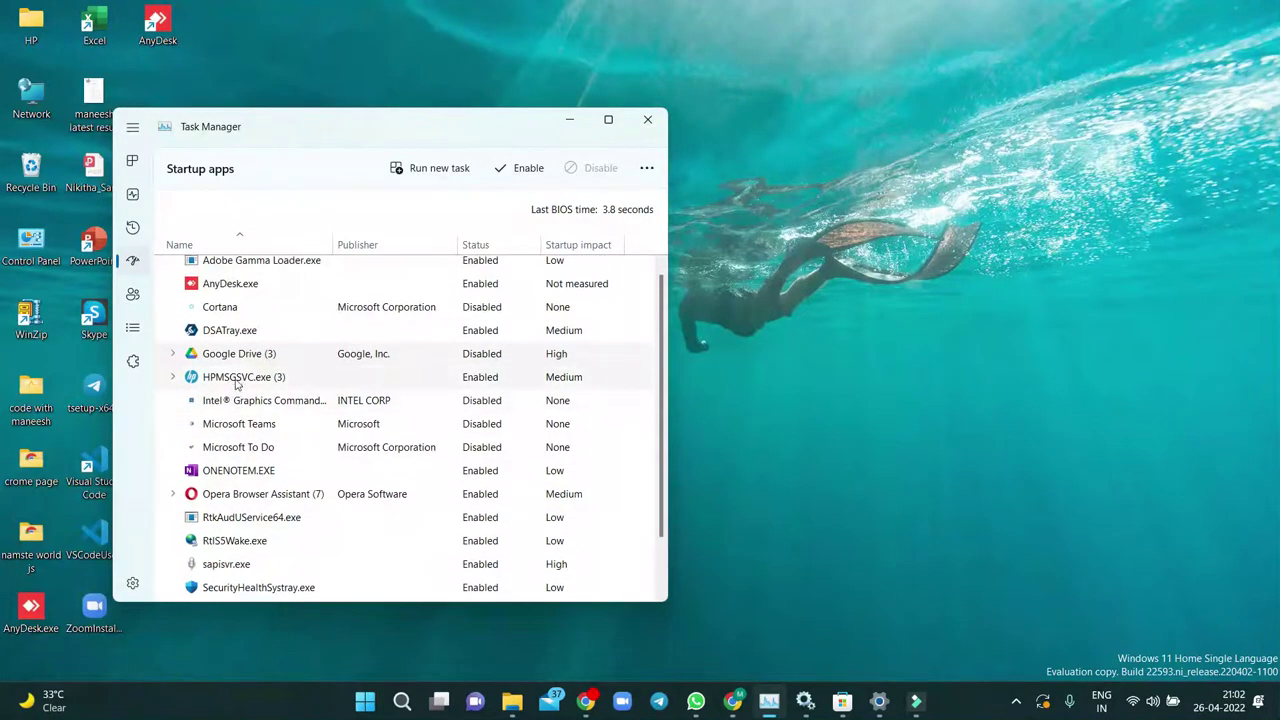